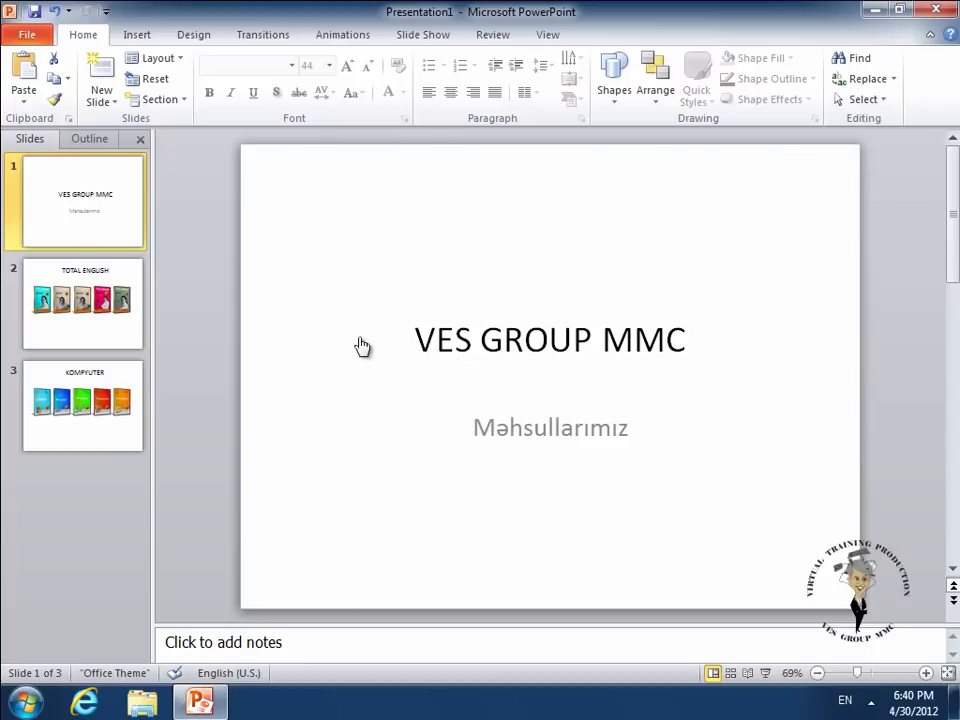
# Step: Select the TOTAL ENGLISH slide (slide 2) and bring up the Design ribbon's theme options
pyautogui.click(128, 321)
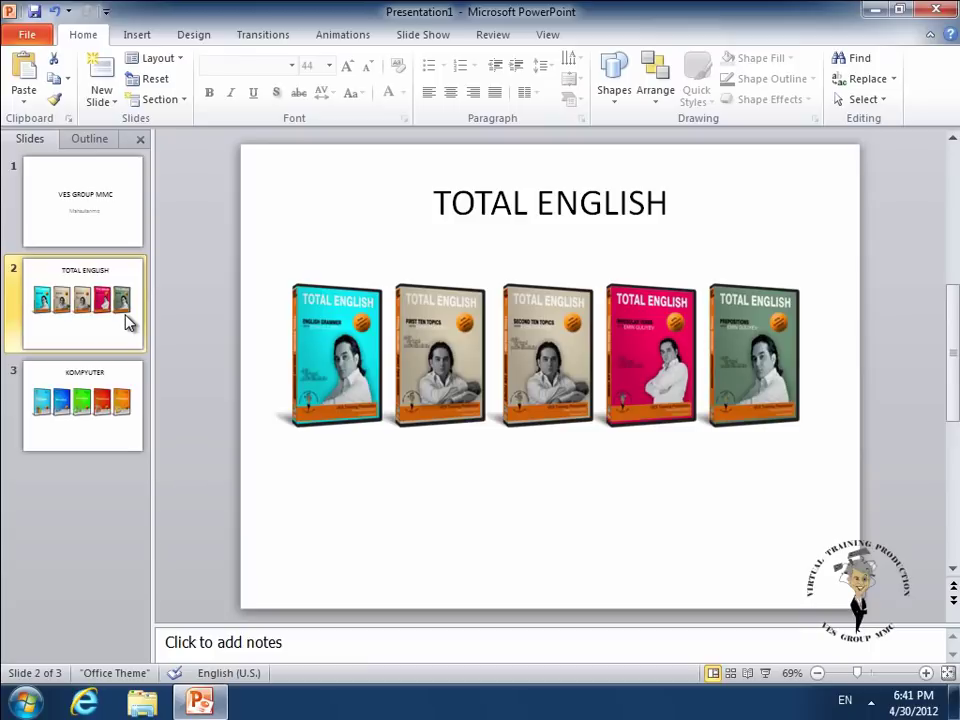
pyautogui.click(193, 40)
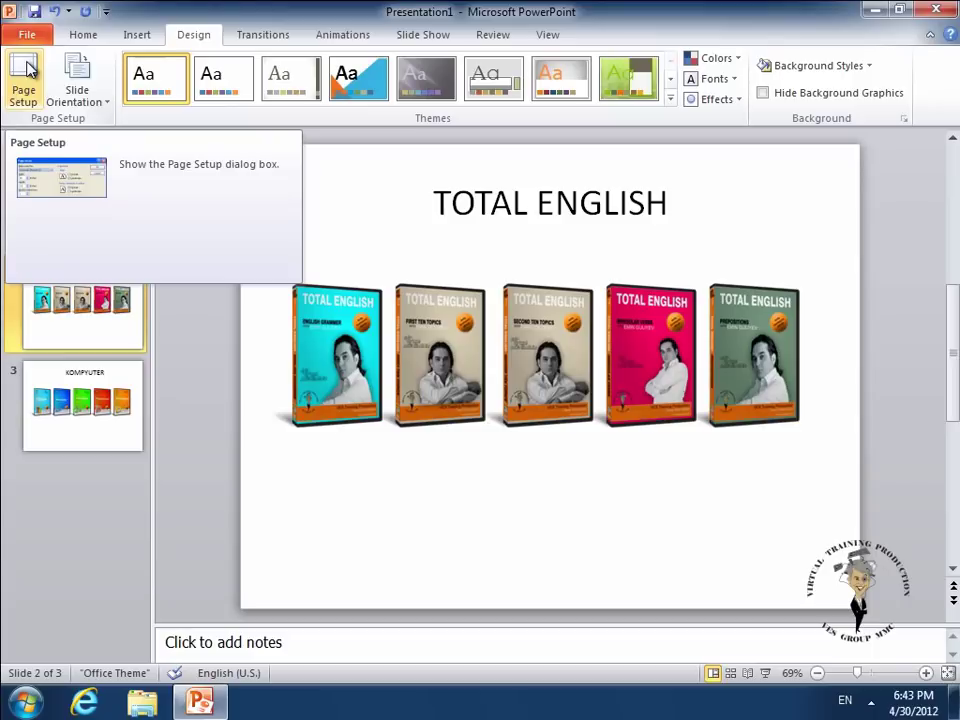
# Step: Look at the slide orientation choices, then expand the full built-in themes gallery
pyautogui.click(78, 80)
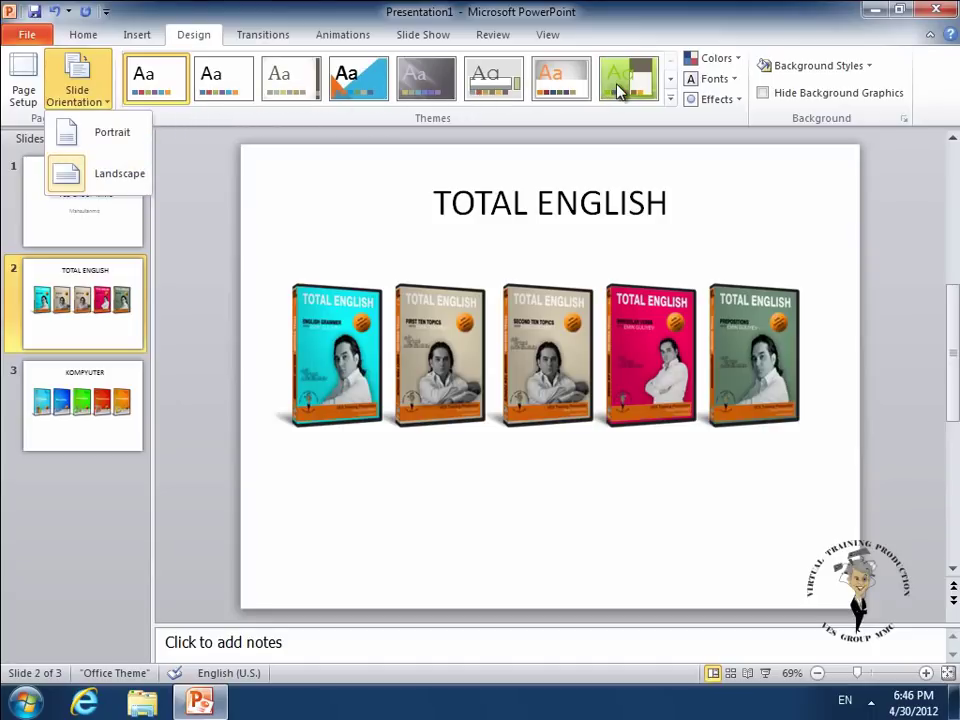
pyautogui.click(670, 98)
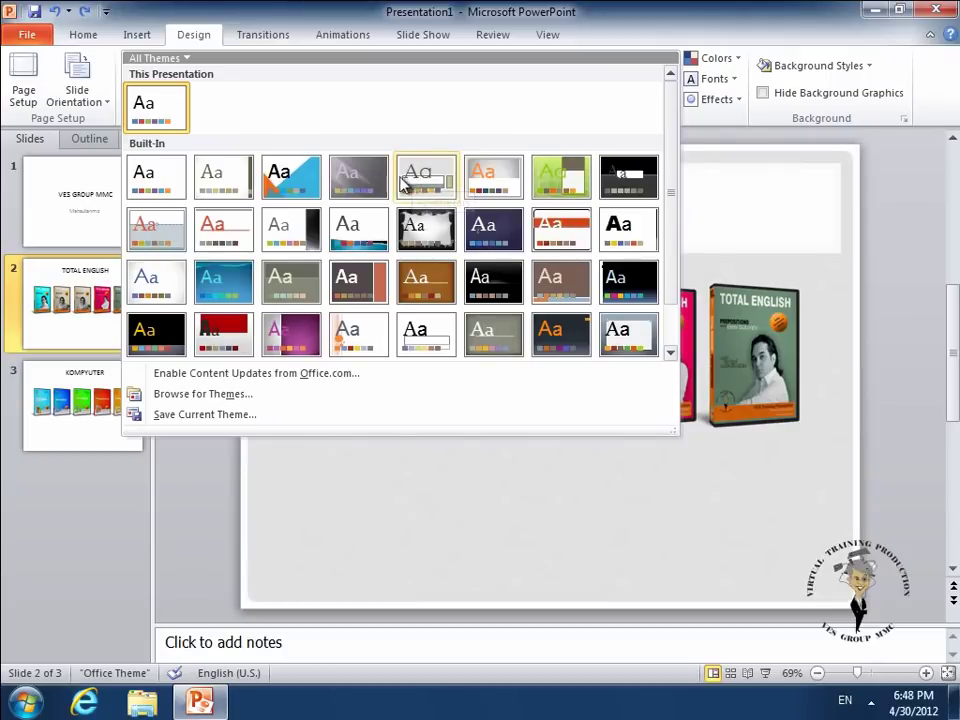
# Step: Apply the Angles theme to slide 2 only, using Apply to Selected Slides
pyautogui.rightClick(284, 186)
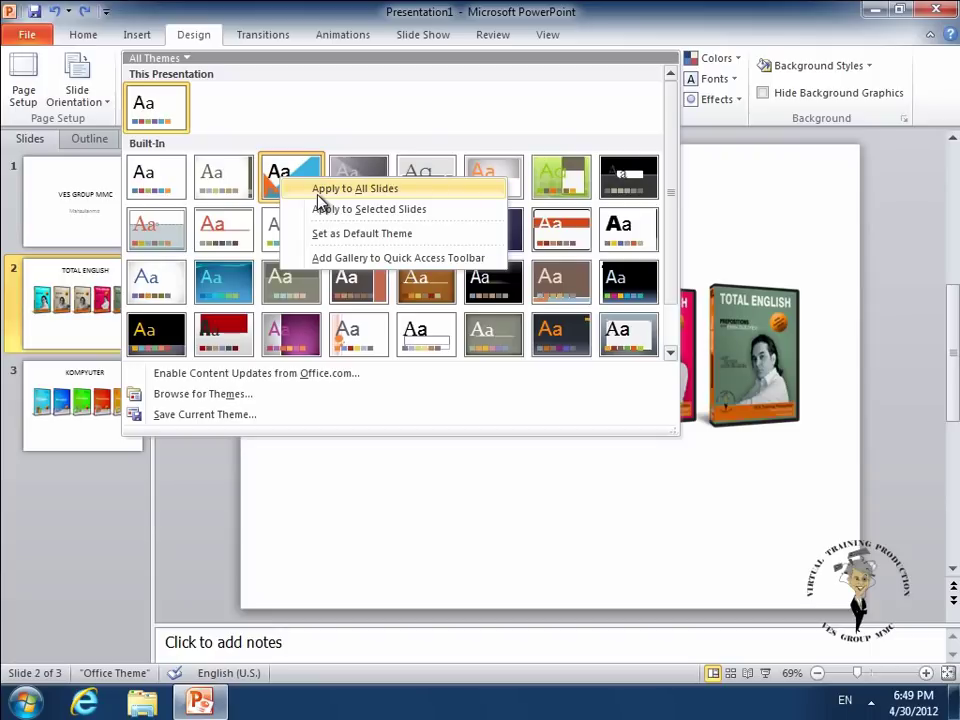
pyautogui.click(318, 211)
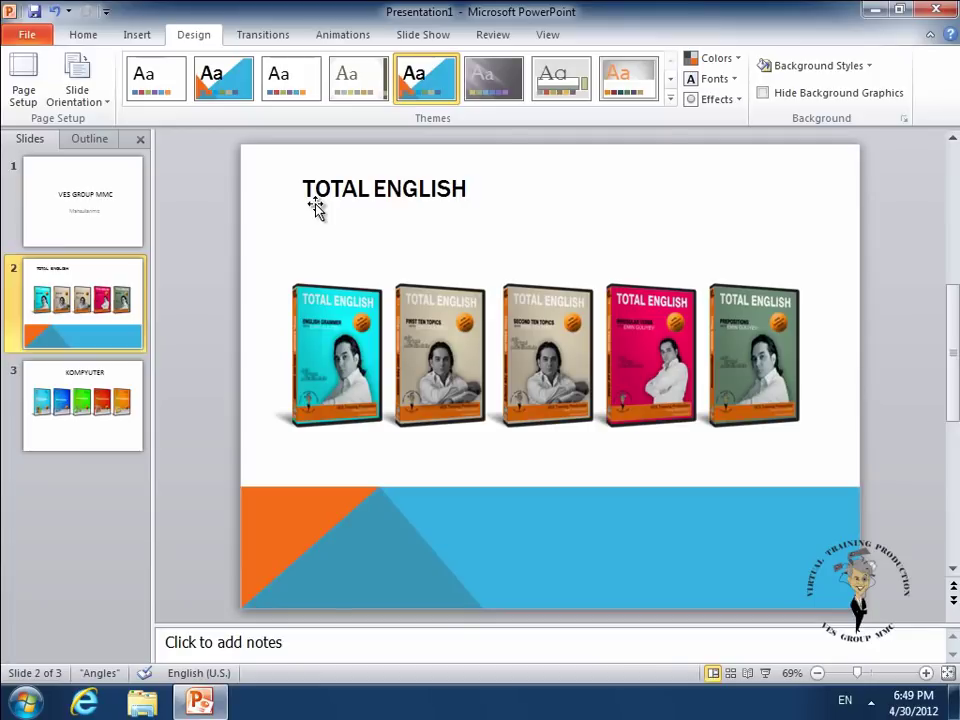
# Step: Start a new theme colour set with light blue Dark 1 and dark orange Dark 2
pyautogui.click(739, 60)
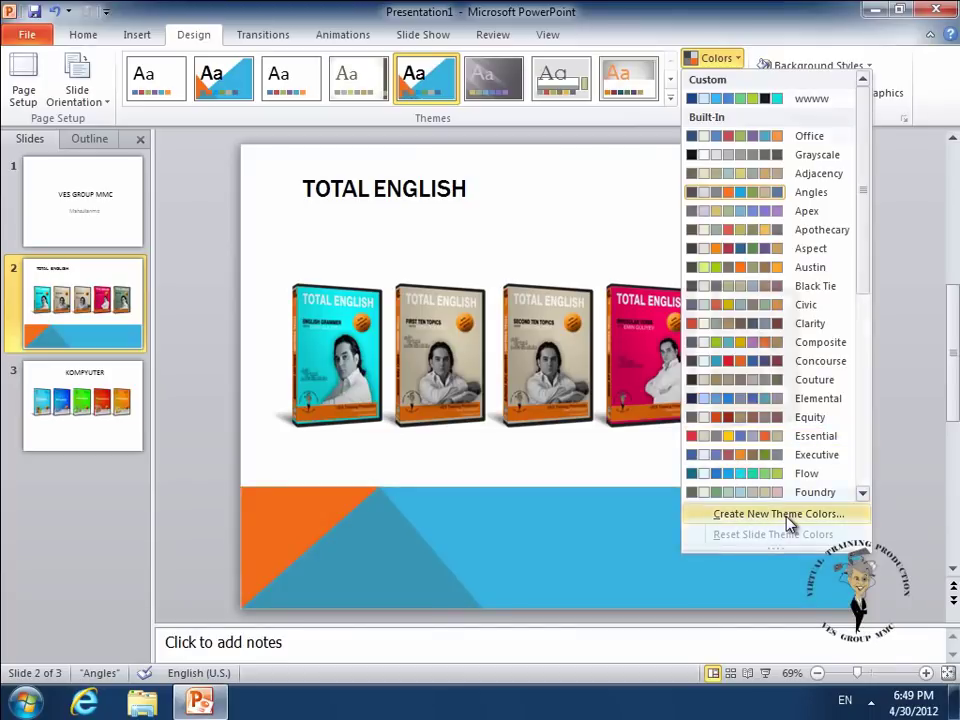
pyautogui.click(788, 516)
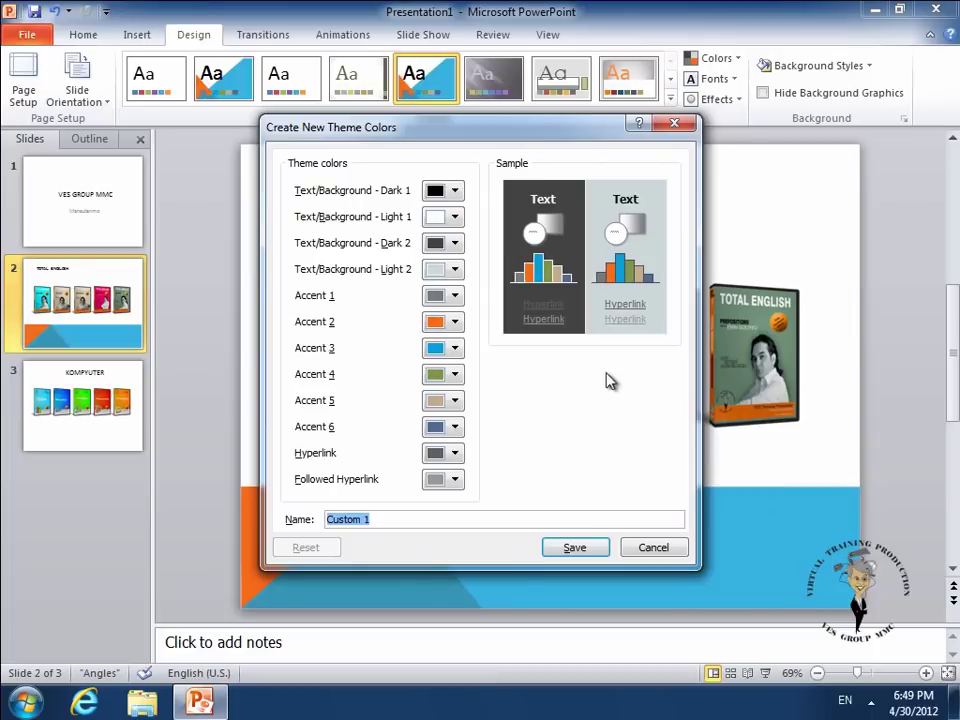
pyautogui.click(457, 191)
pyautogui.click(457, 191)
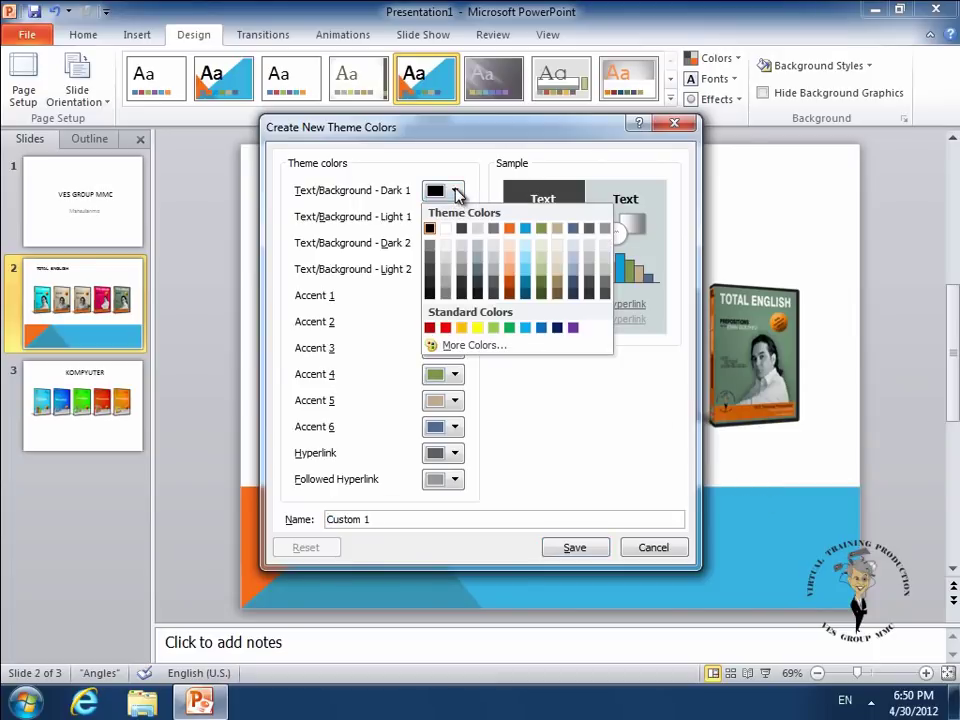
pyautogui.click(525, 260)
pyautogui.click(455, 243)
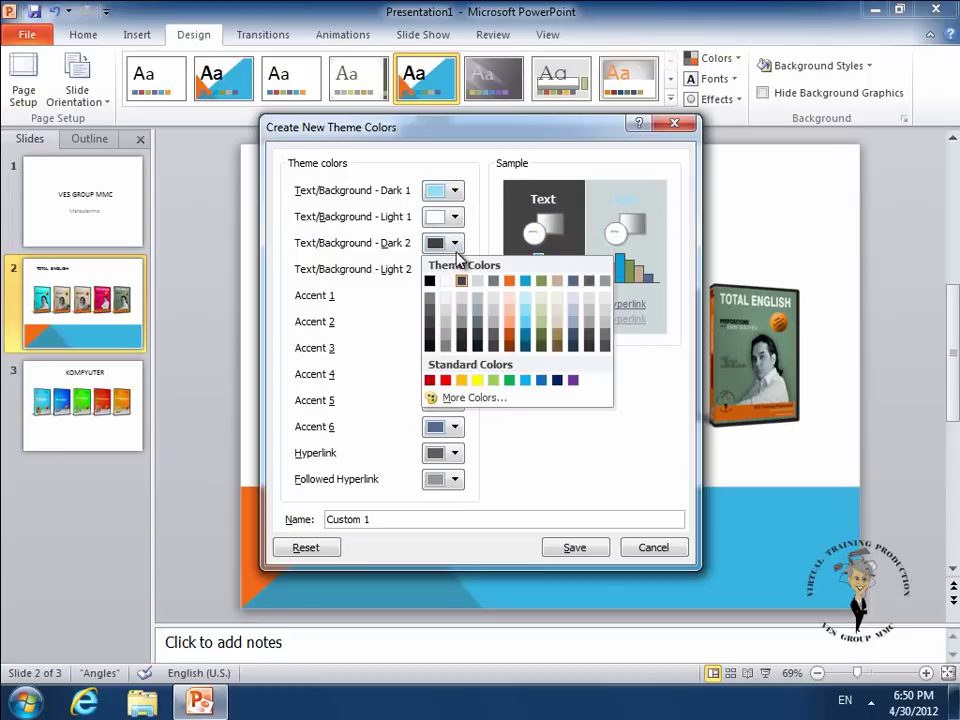
pyautogui.click(509, 337)
# Step: Name the colour set 'yENI SHABLON' and save it so it applies
pyautogui.moveTo(394, 518); pyautogui.dragTo(330, 518)
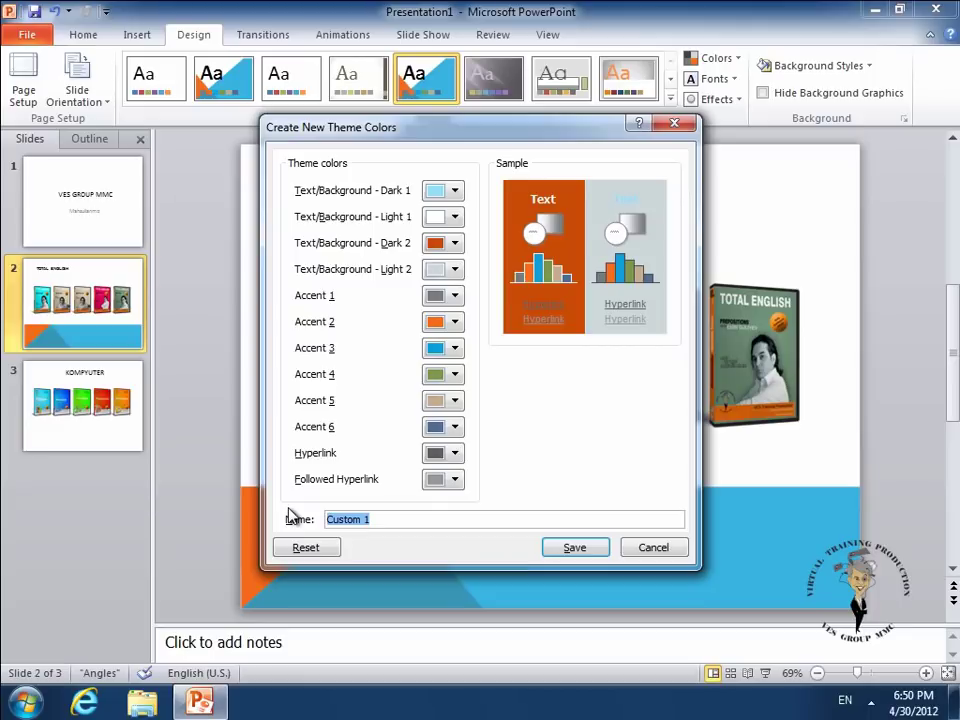
pyautogui.write('yENI ')
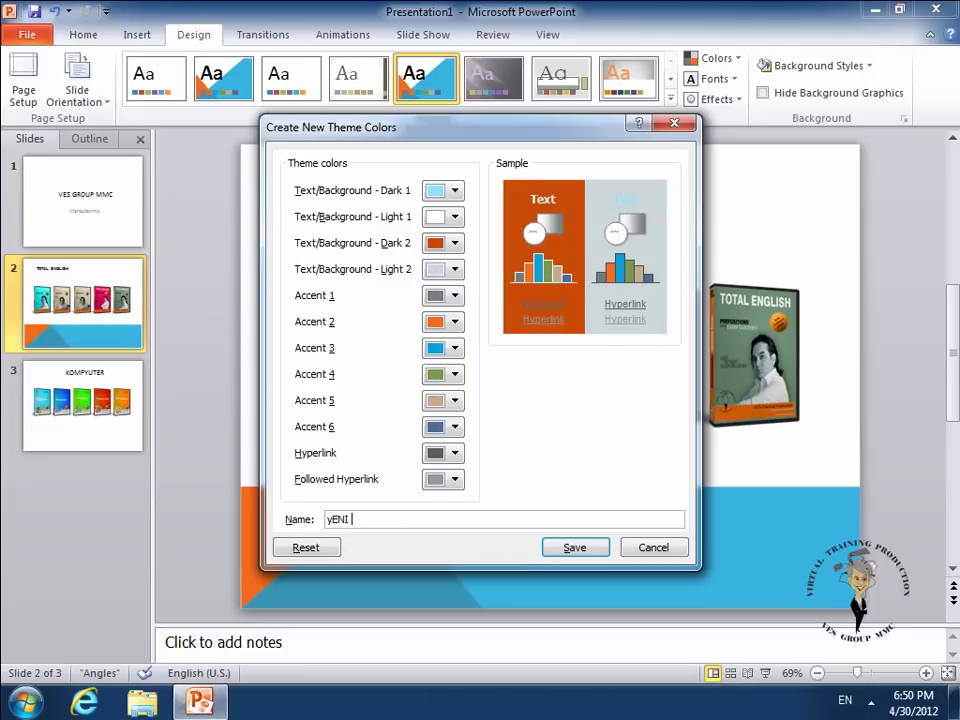
pyautogui.write('SHABLON')
pyautogui.click(574, 551)
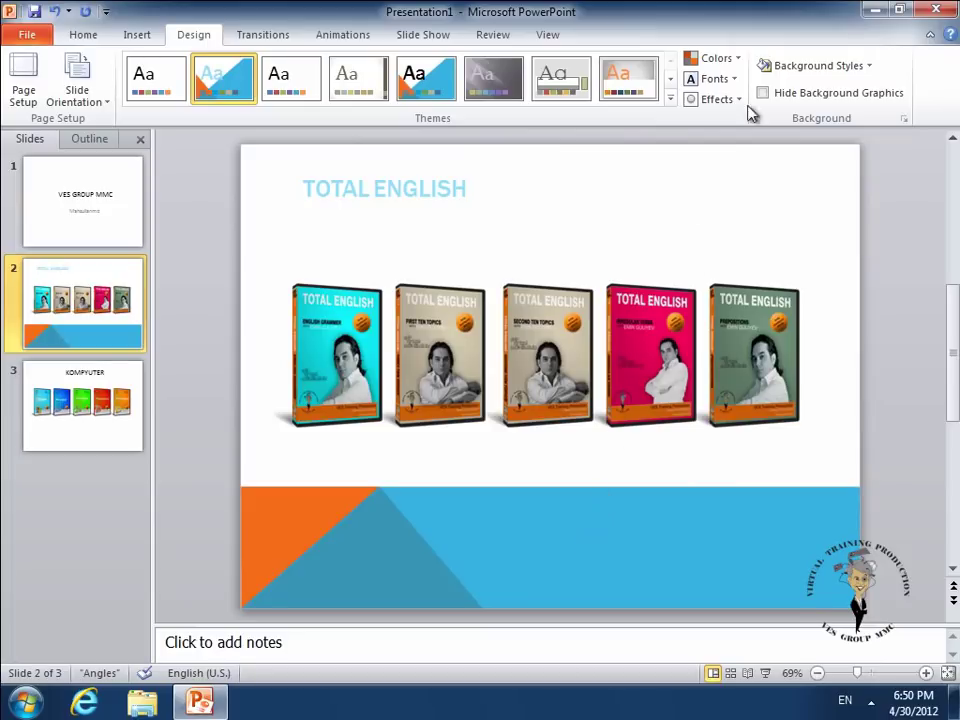
pyautogui.click(710, 58)
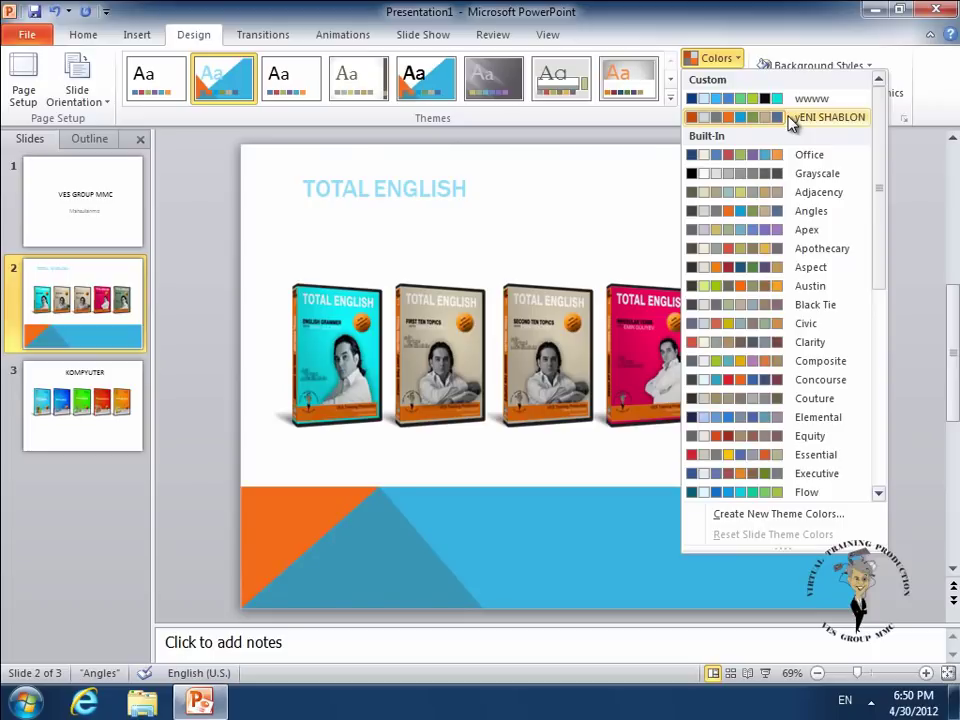
pyautogui.click(790, 37)
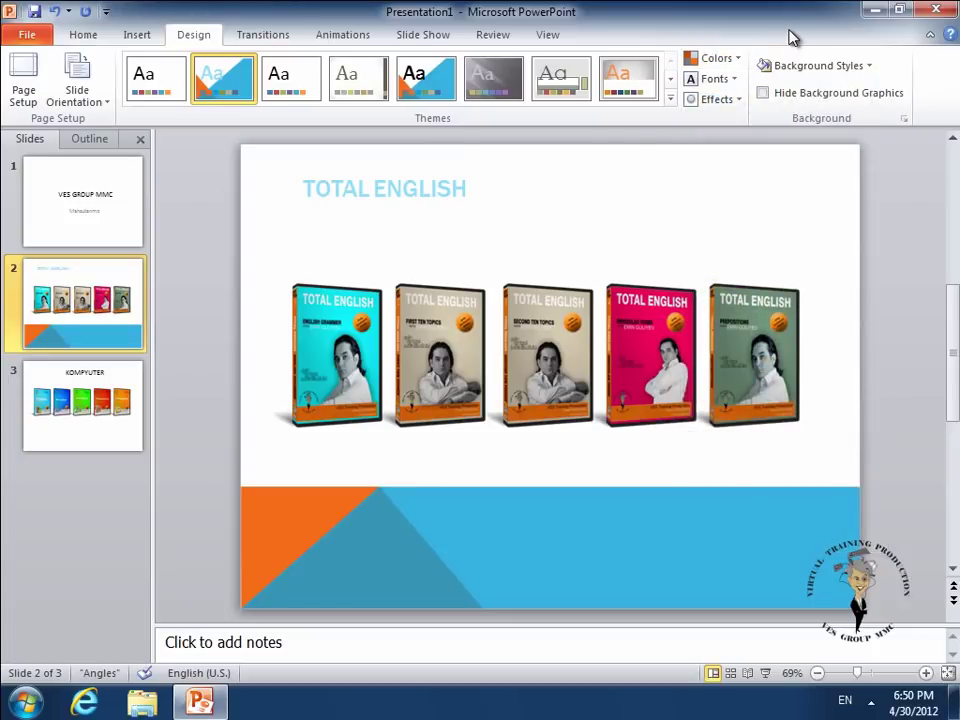
# Step: Apply the Grid font set and the white striped background style (row 2, column 1)
pyautogui.click(731, 80)
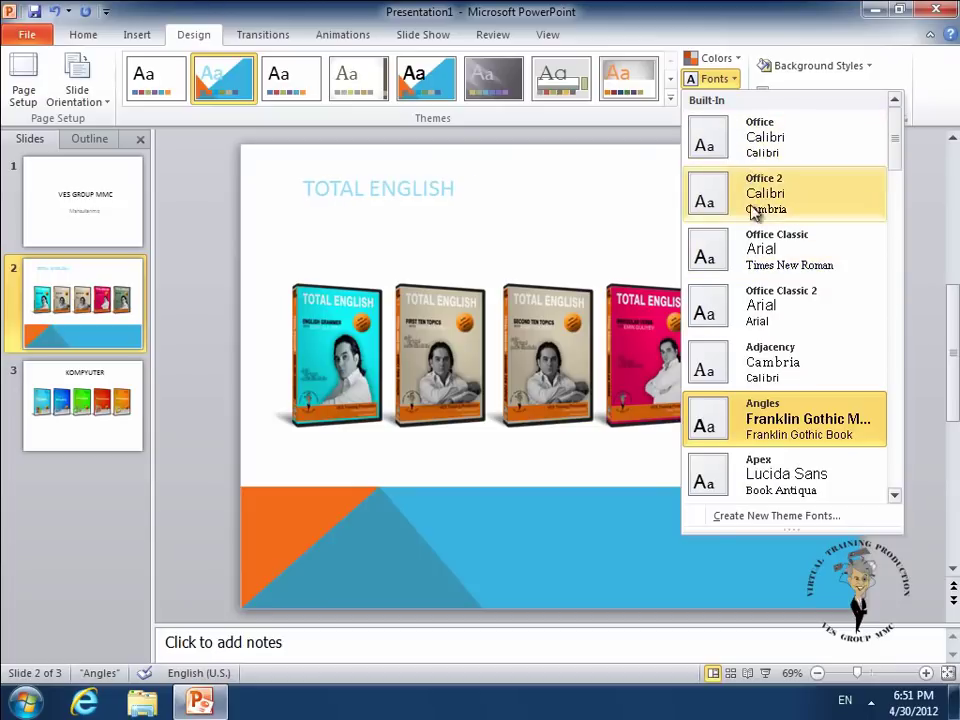
pyautogui.moveTo(895, 165); pyautogui.dragTo(897, 340)
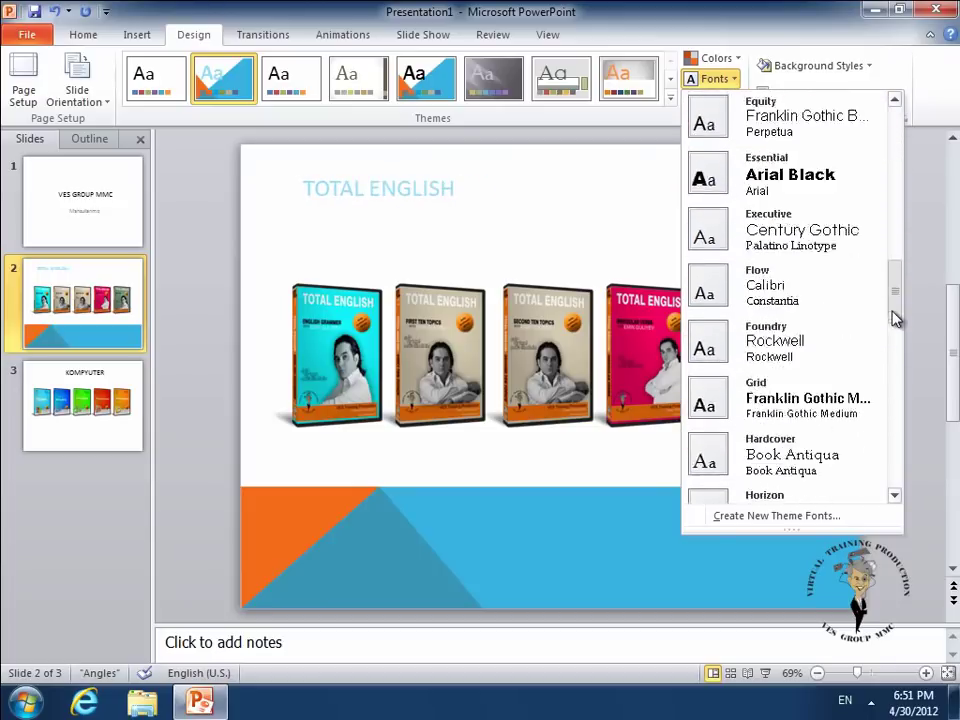
pyautogui.click(797, 186)
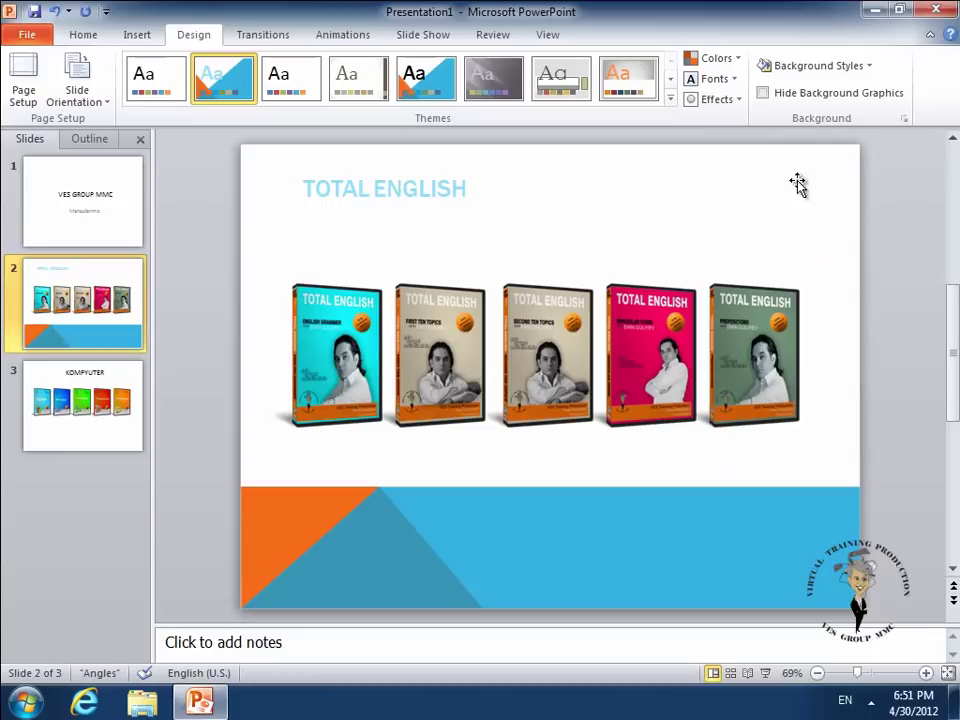
pyautogui.click(866, 67)
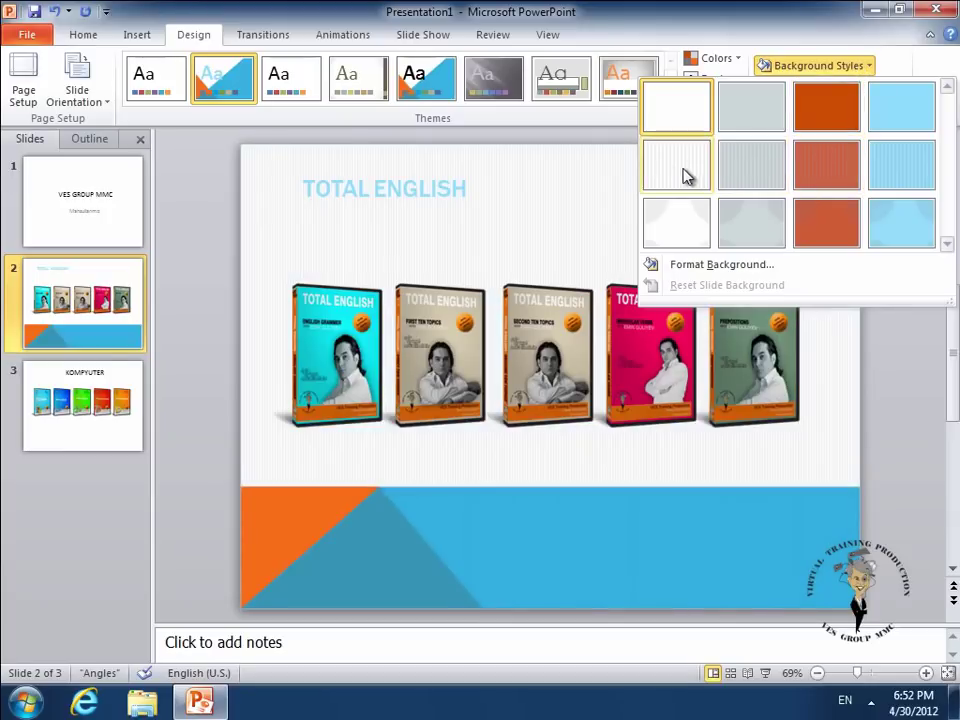
pyautogui.click(668, 176)
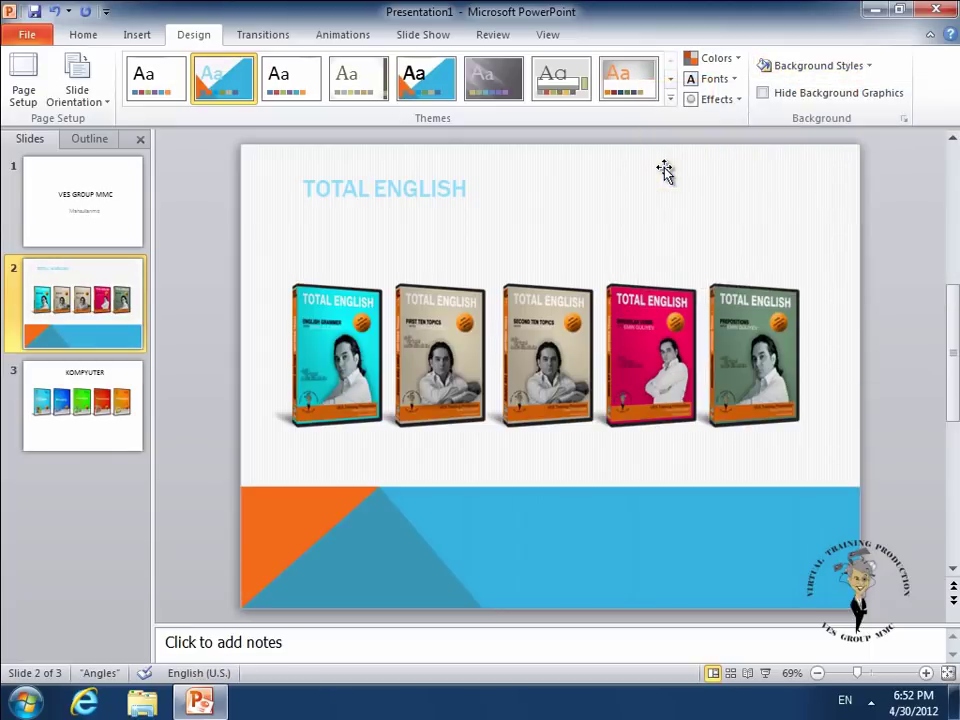